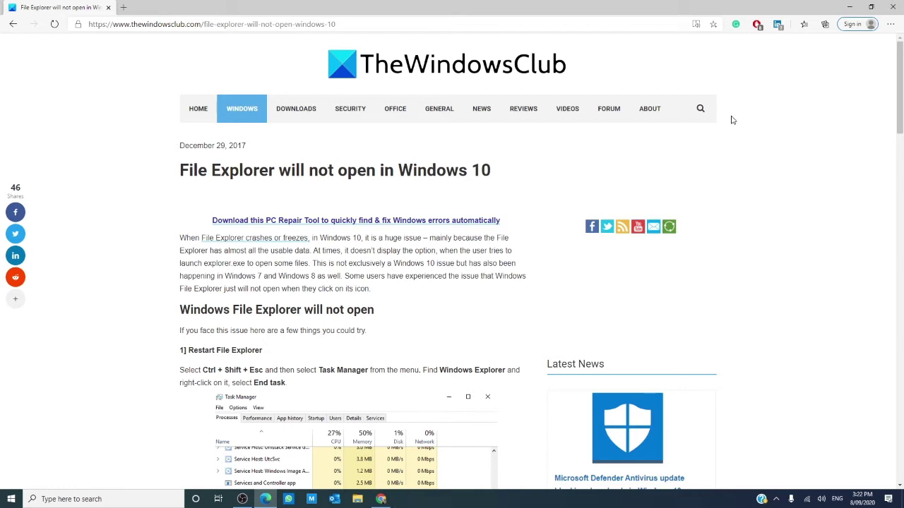
- Minimize Edge and launch Task Manager from the taskbar
{"action": "left_click", "coordinate": [851, 8]}
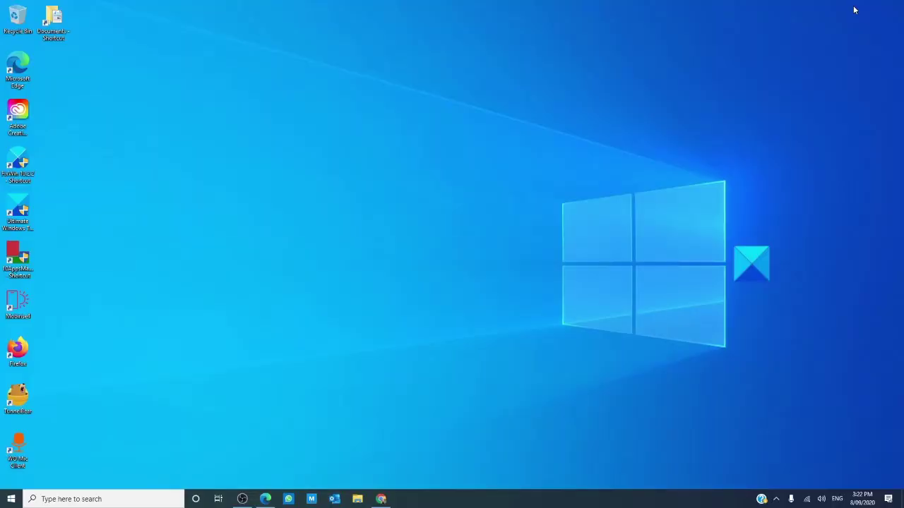
{"action": "right_click", "coordinate": [500, 503]}
{"action": "left_click", "coordinate": [514, 454]}
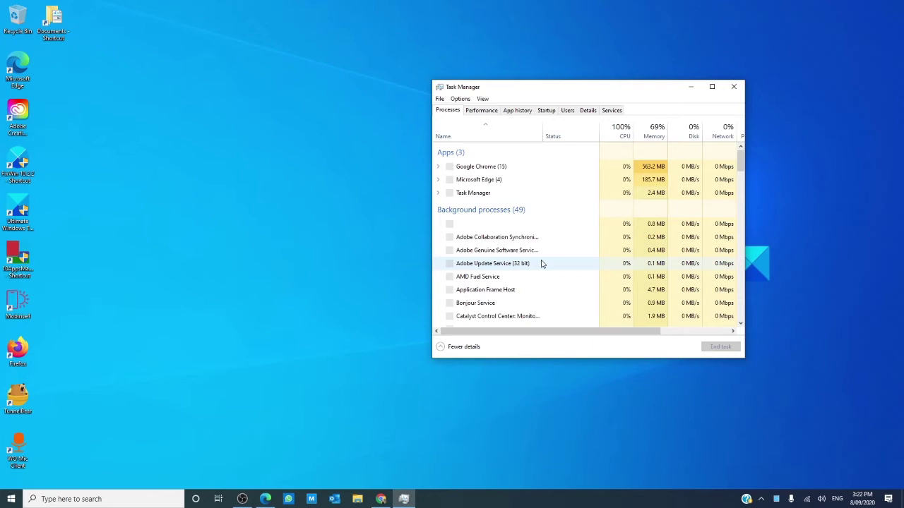
- Find the Windows Explorer process in the list and end its task
{"action": "scroll", "coordinate": [542, 263], "scroll_direction": "down", "scroll_amount": 8}
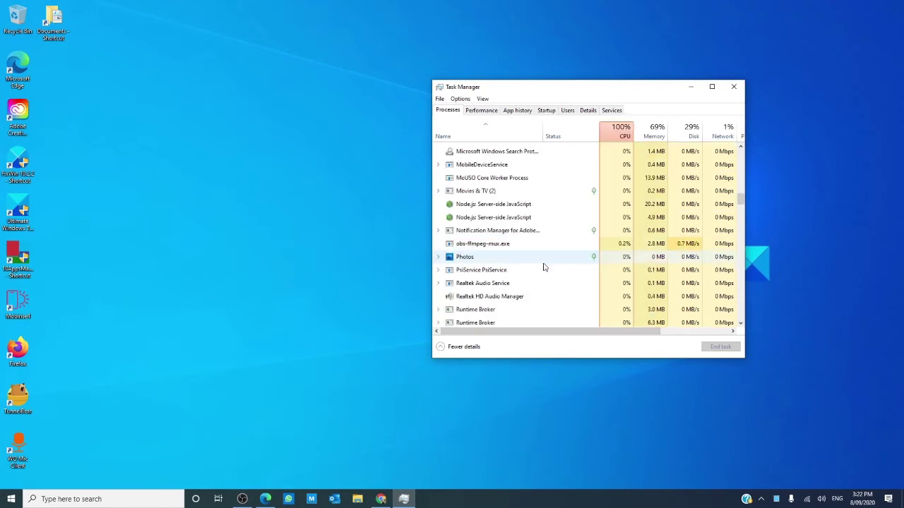
{"action": "scroll", "coordinate": [542, 279], "scroll_direction": "down", "scroll_amount": 10}
{"action": "right_click", "coordinate": [539, 290]}
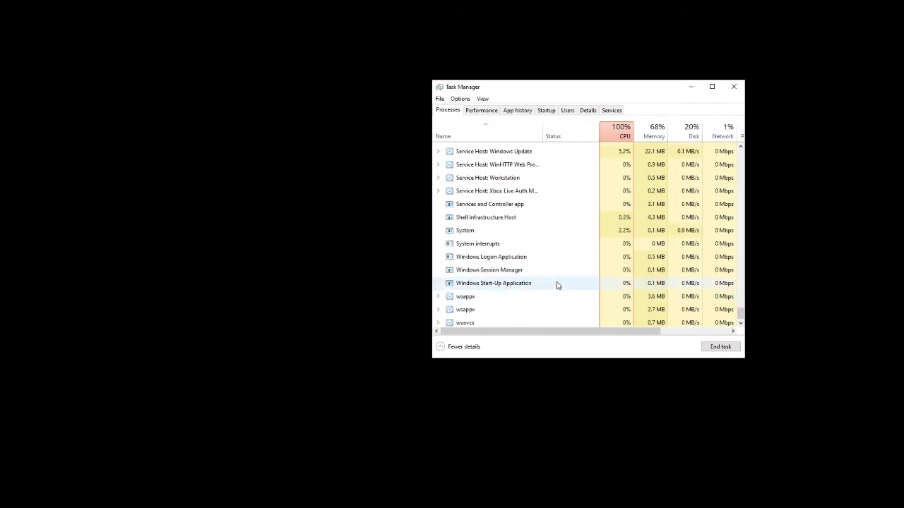
- Relaunch Windows Explorer by running explorer.exe as a new task
{"action": "left_click", "coordinate": [438, 101]}
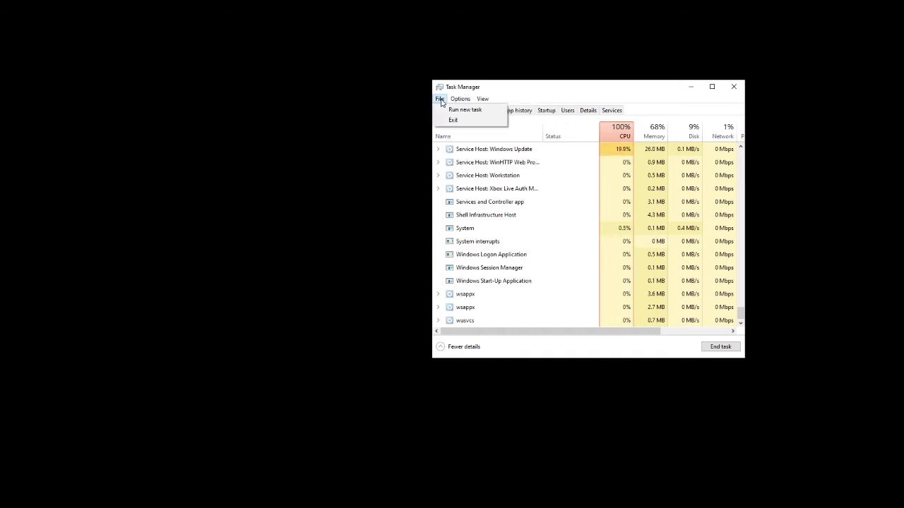
{"action": "left_click", "coordinate": [443, 109]}
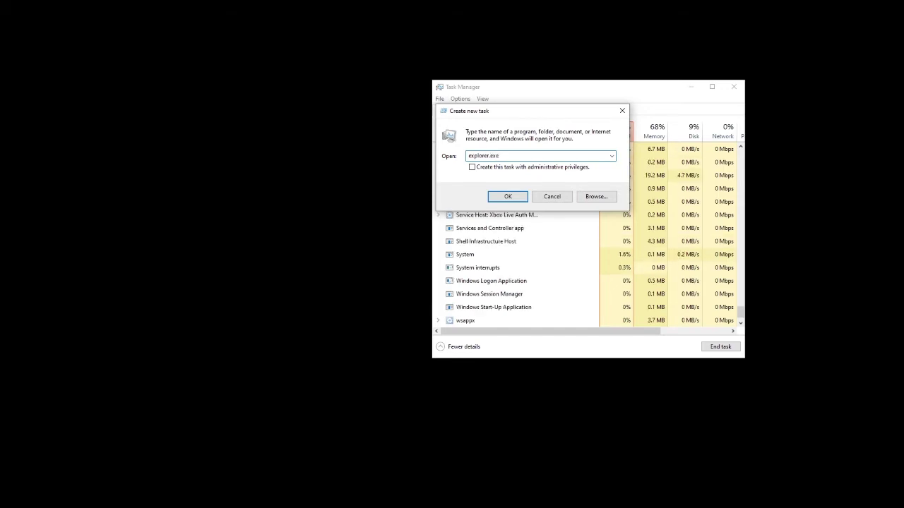
{"action": "key", "text": "Return"}
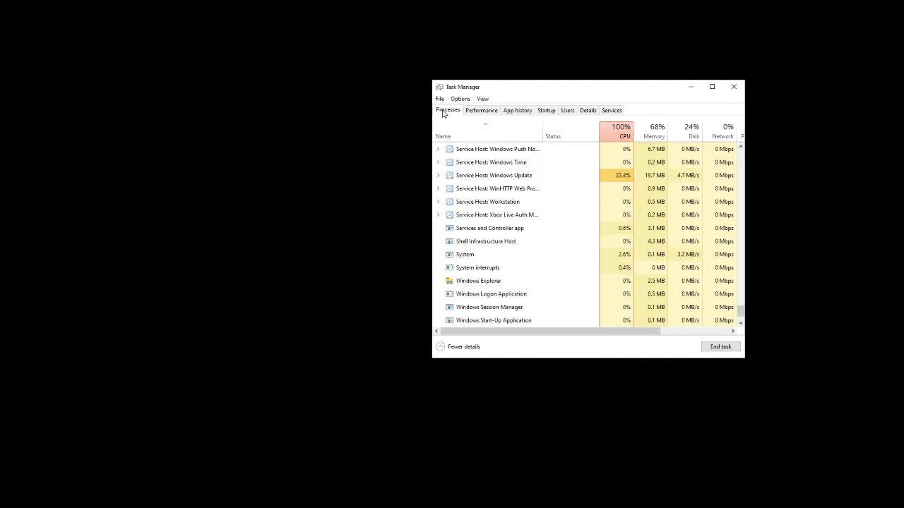